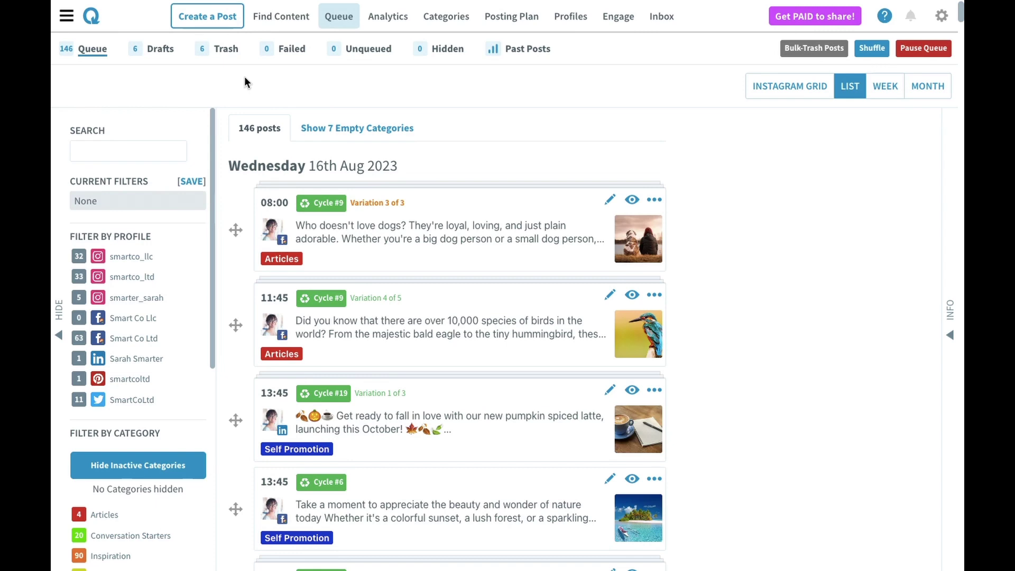
Start a new post in the Inspiration category and select the three Instagram profiles to publish it to
left_click(228, 30)
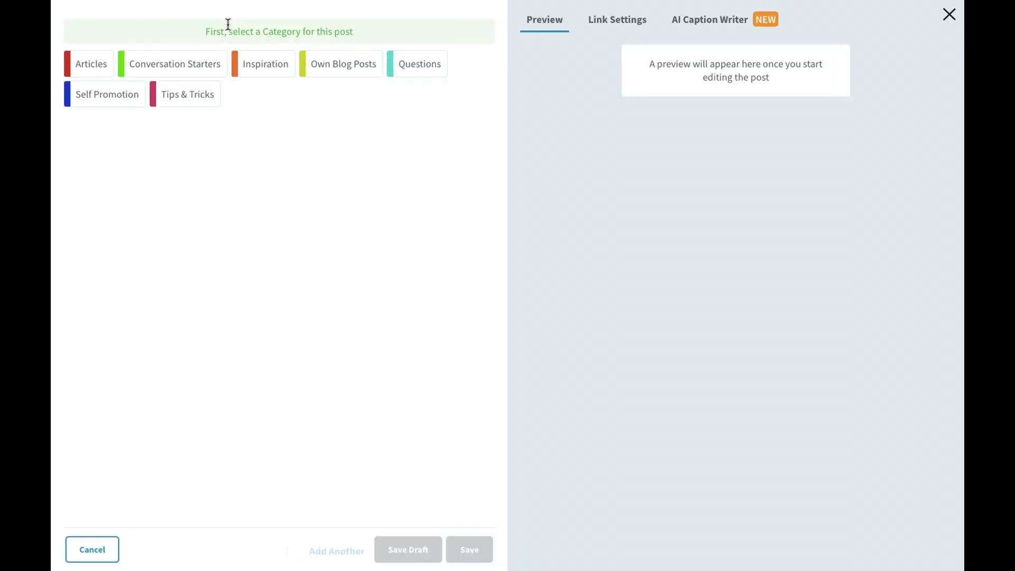
left_click(247, 66)
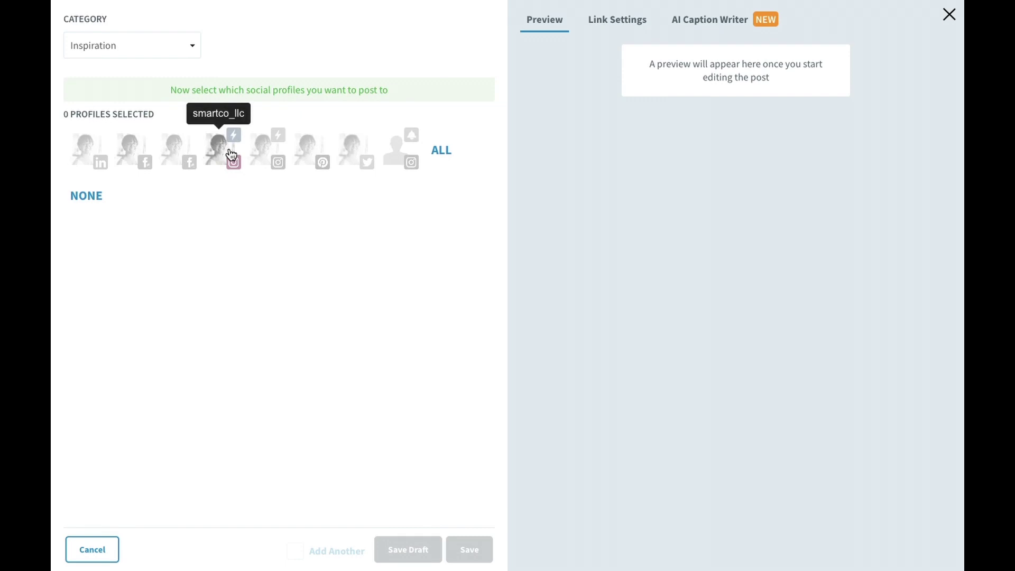
left_click(231, 155)
left_click(266, 137)
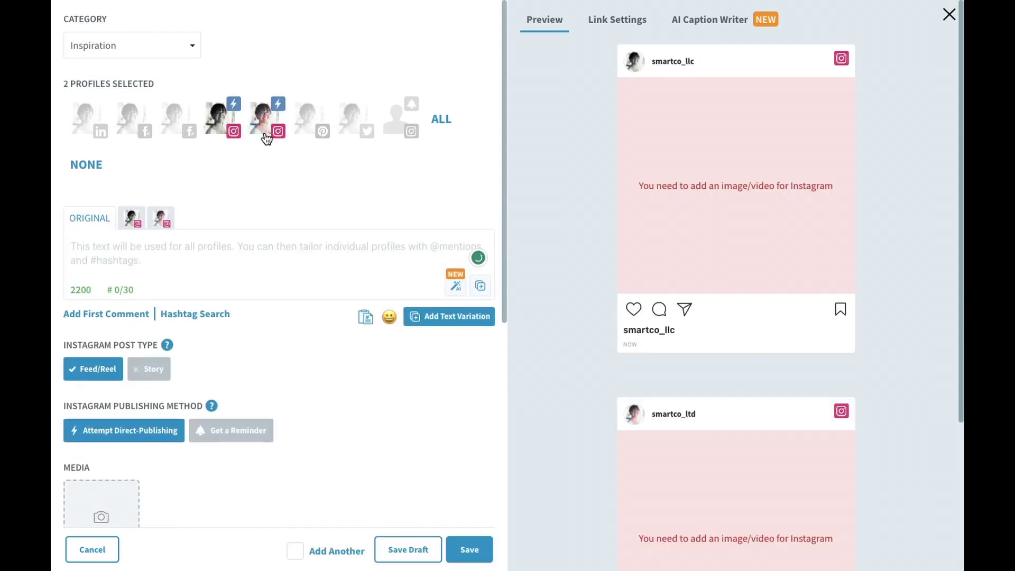
left_click(394, 134)
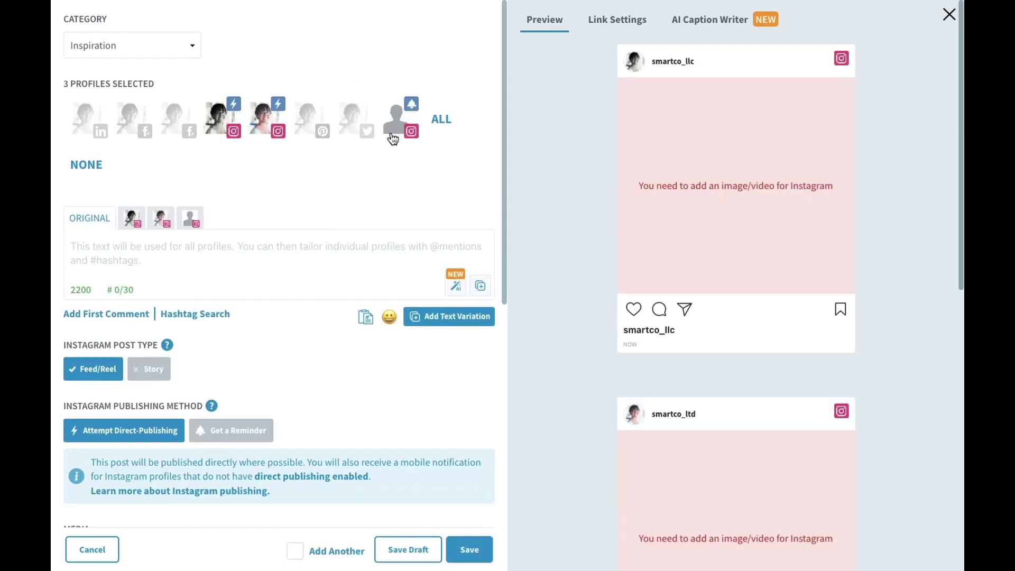
Caption the post "Are you a dog or a cat person? Comment Below! 🐶 🐈" with Feed/Reel as its only Instagram post type
left_click(358, 247)
type("Are you a dog or a cat person? Comment Below! 🐶 🐈")
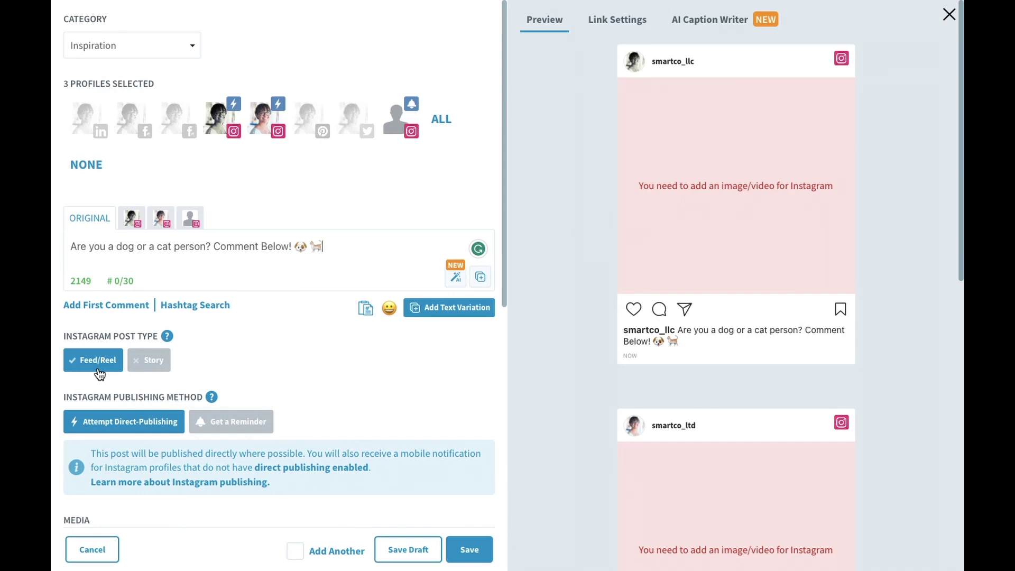
left_click(146, 363)
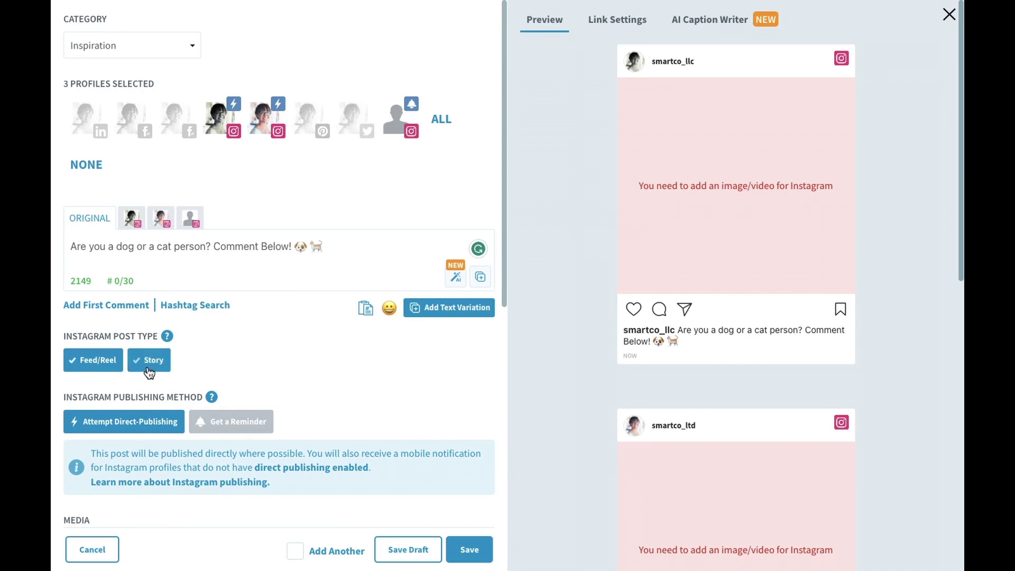
left_click(129, 369)
Upload Kitten.jpeg from the Desktop as the post's image and save the post to the queue
scroll(115, 370, "down", 1)
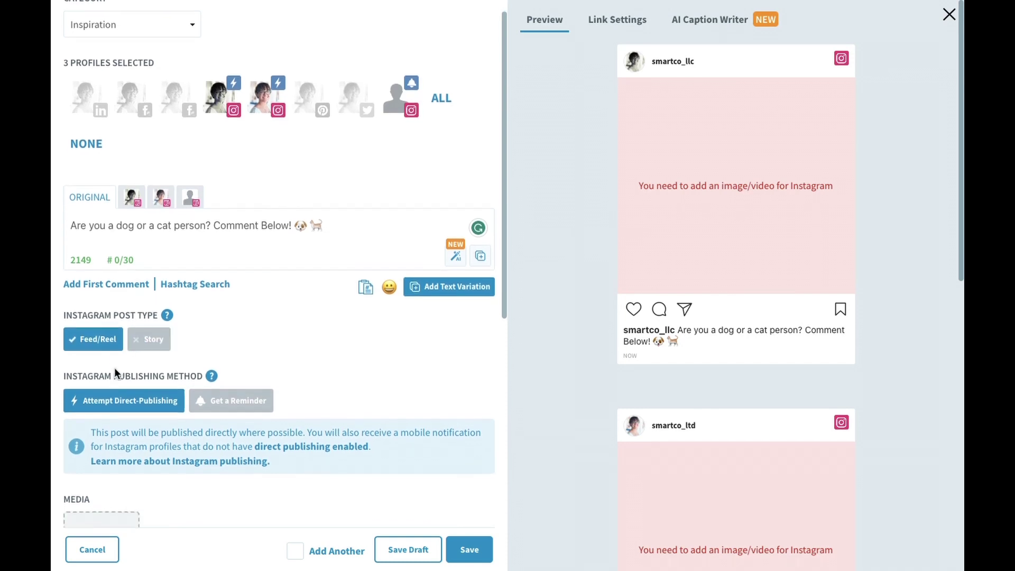
scroll(115, 372, "down", 4)
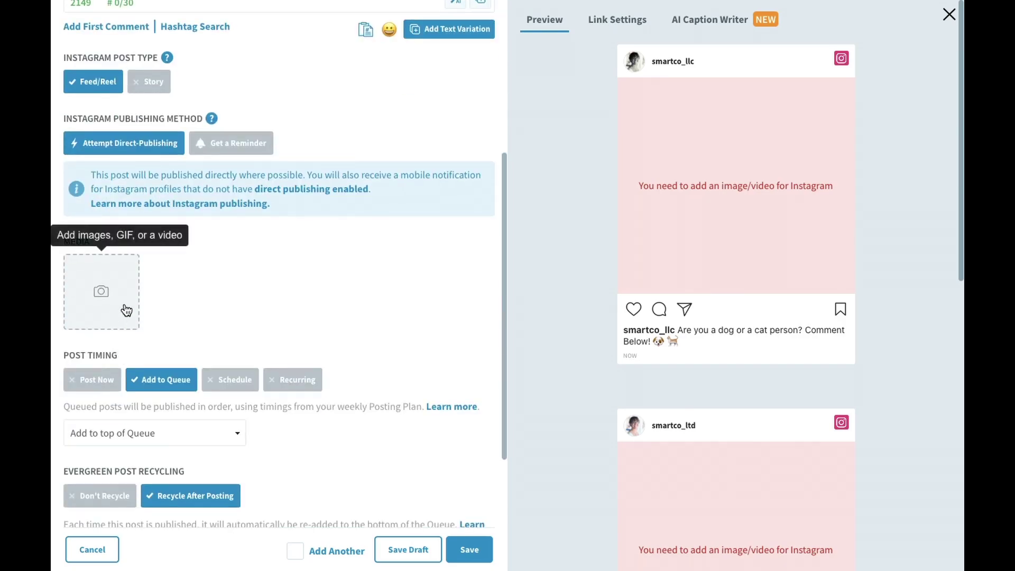
left_click(124, 305)
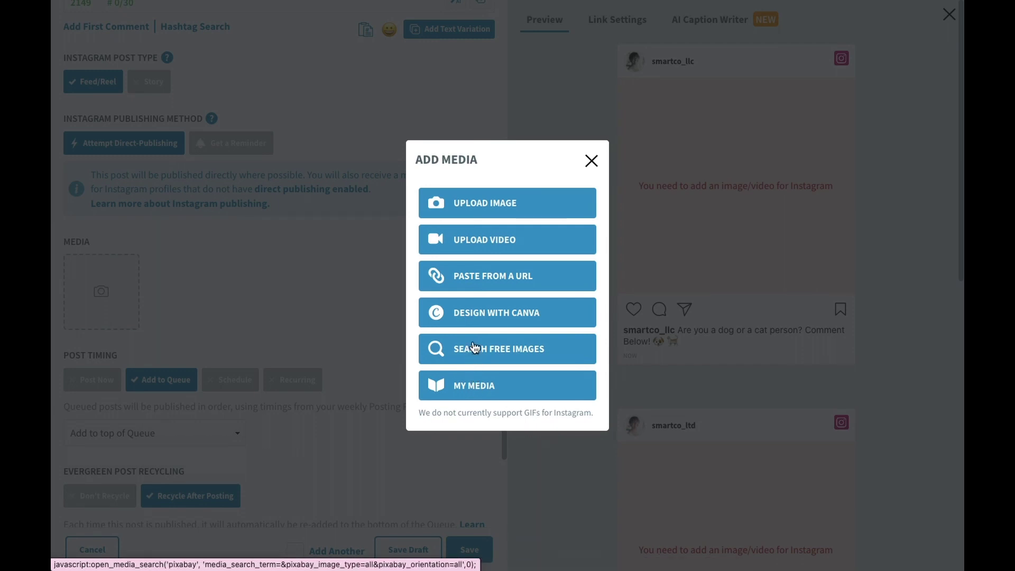
left_click(478, 211)
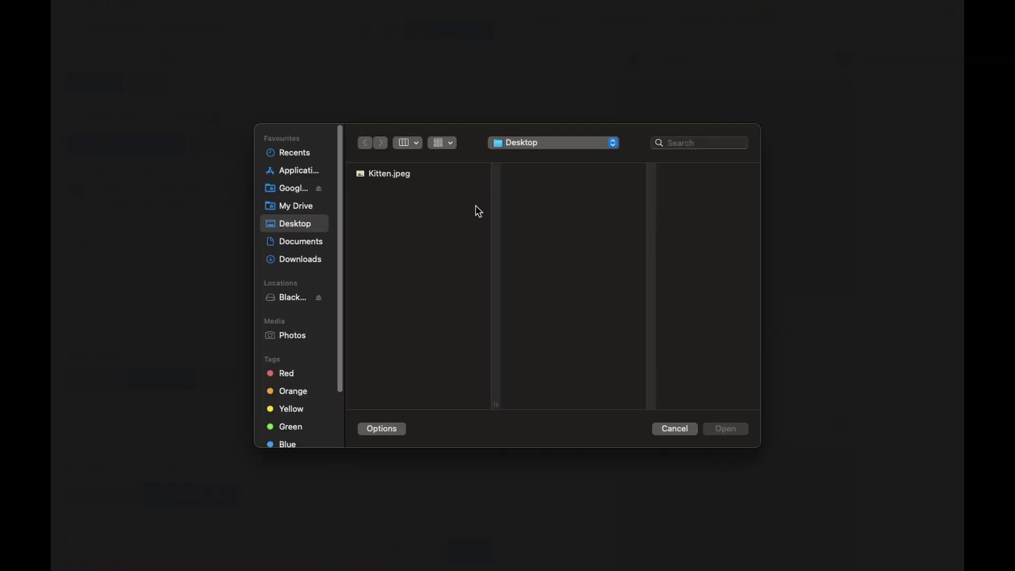
left_click(466, 176)
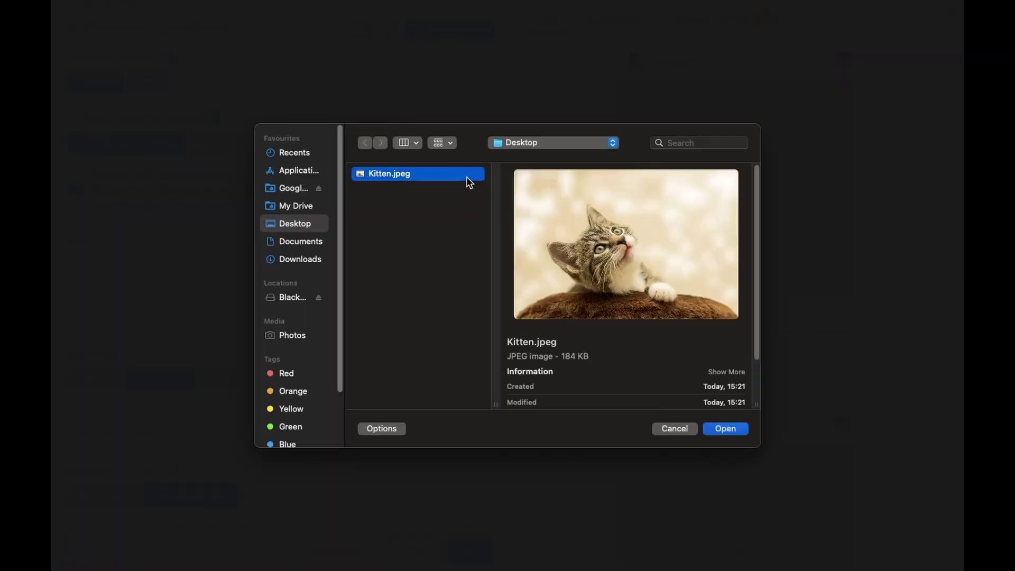
key("Return")
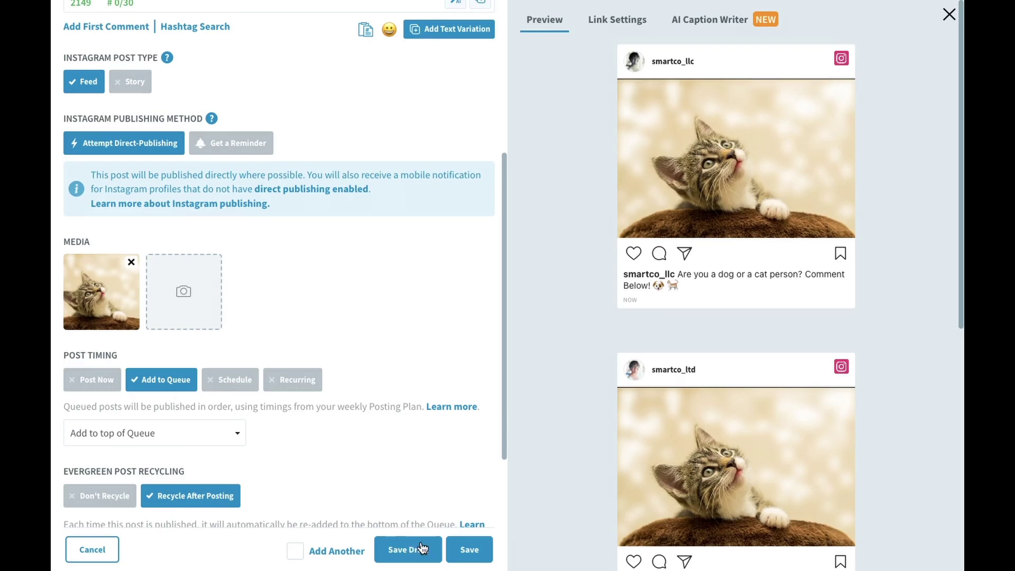
left_click(465, 548)
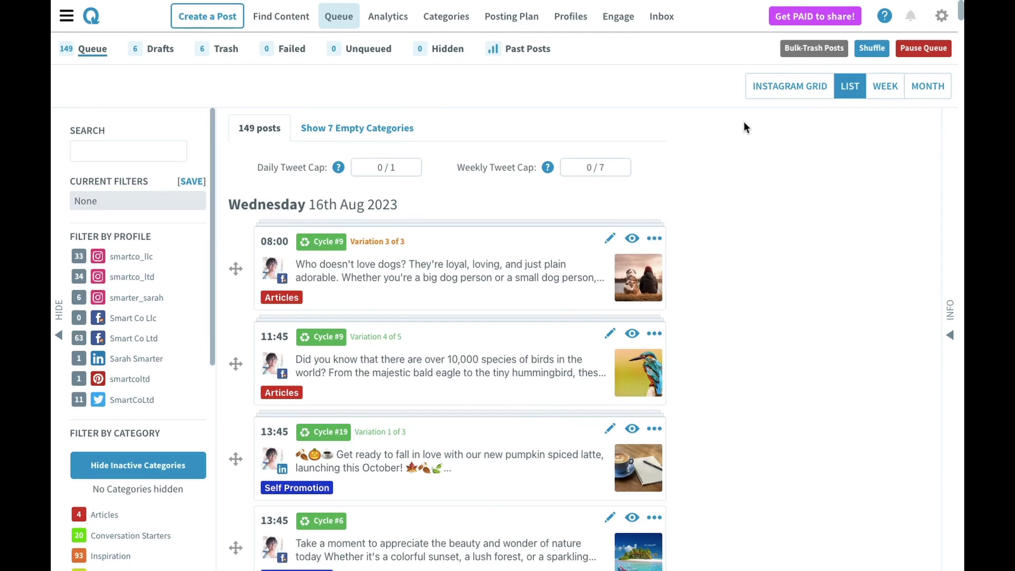
Show the queue as an Instagram grid and set the preview to 11 future posts
left_click(760, 96)
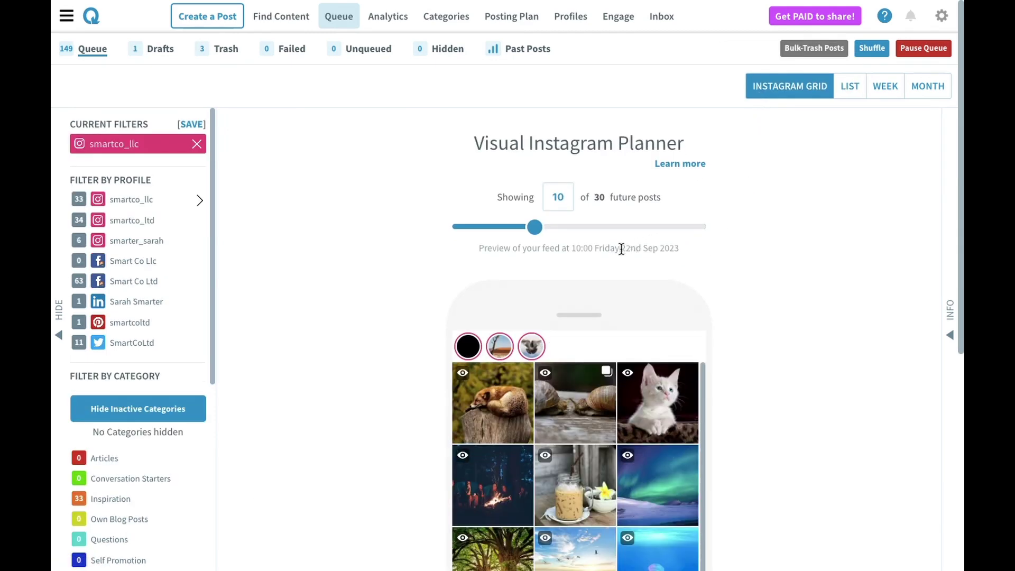
scroll(609, 249, "down", 2)
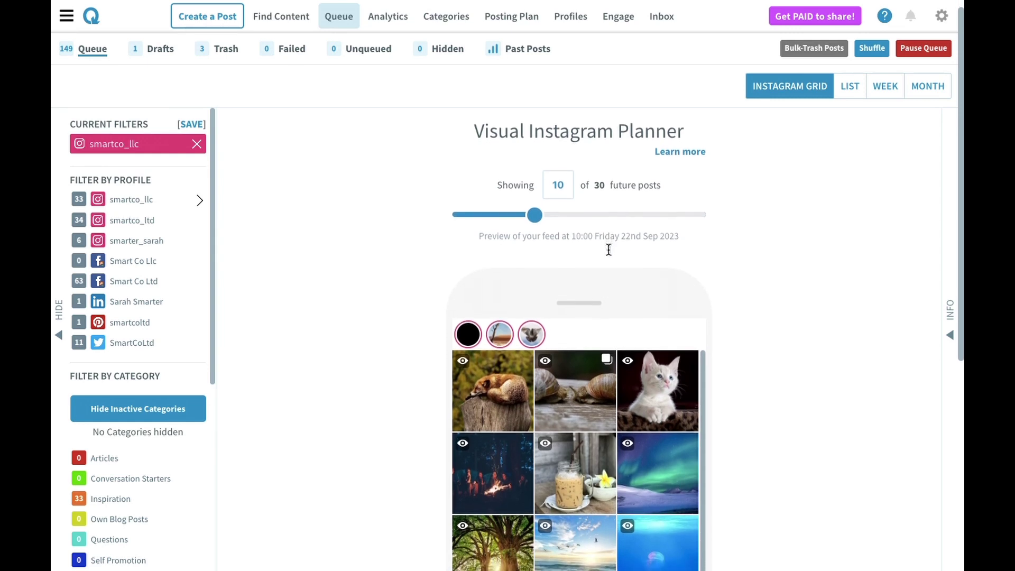
scroll(608, 255, "down", 3)
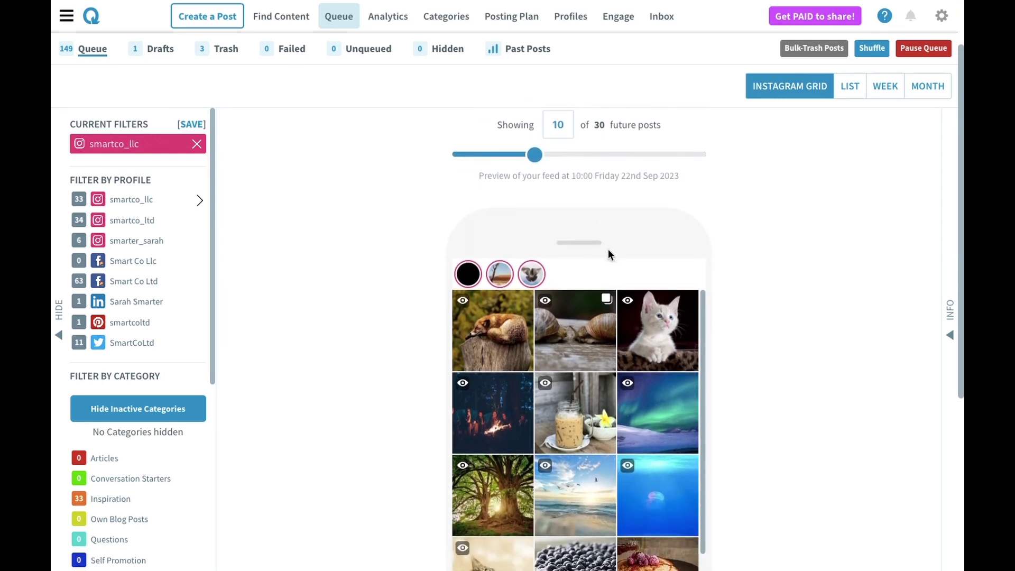
mouse_move(610, 251)
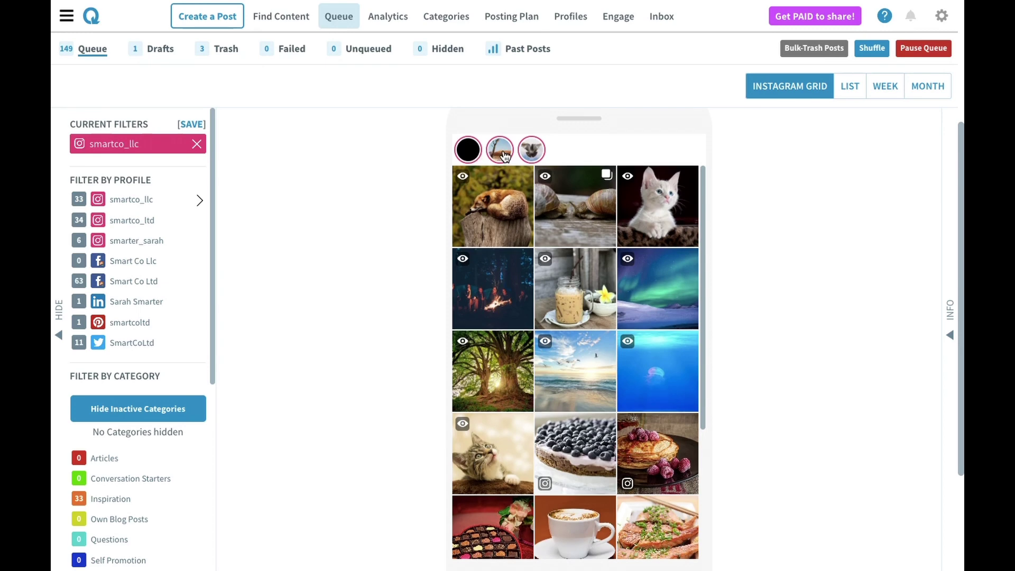
scroll(506, 155, "up", 3)
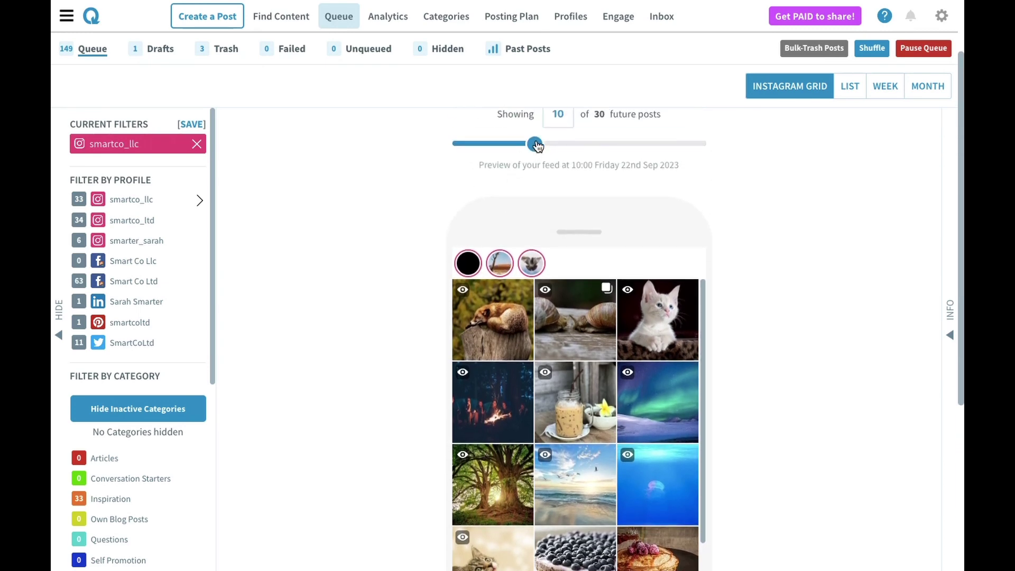
mouse_move(537, 147)
left_mouse_down()
mouse_move(565, 147)
mouse_move(547, 148)
left_mouse_up()
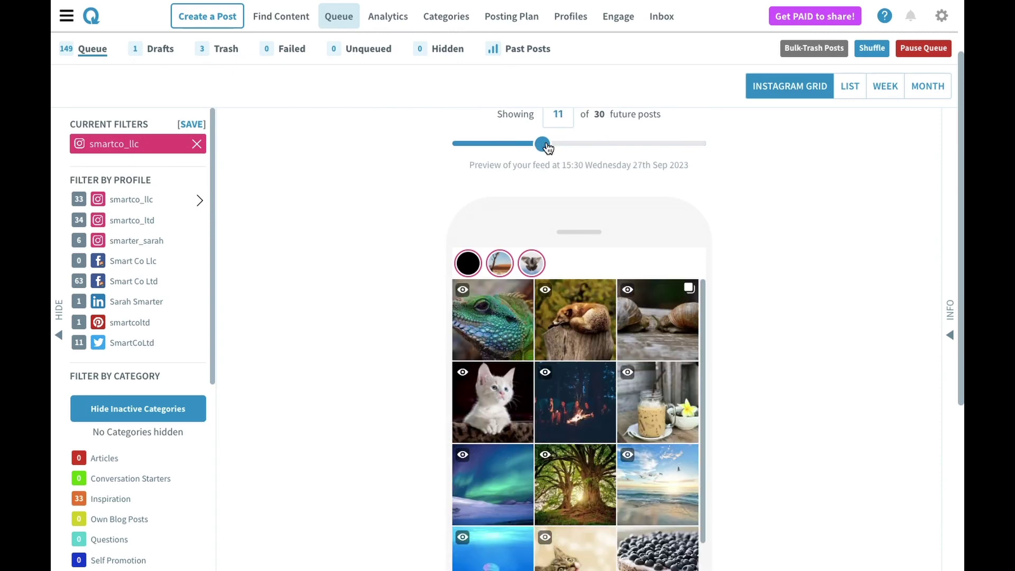
Rearrange the planned grid: tabby kitten to the second row's start, white kitten to the third row's end, snails to the first row's middle
scroll(547, 148, "down", 2)
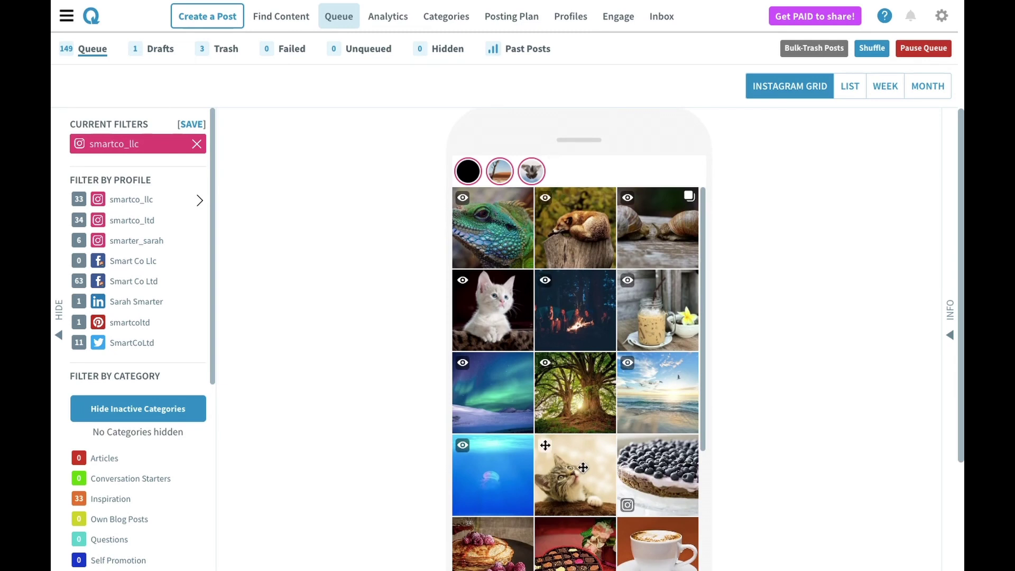
left_click_drag(582, 467, 545, 289)
left_click_drag(510, 320, 553, 354)
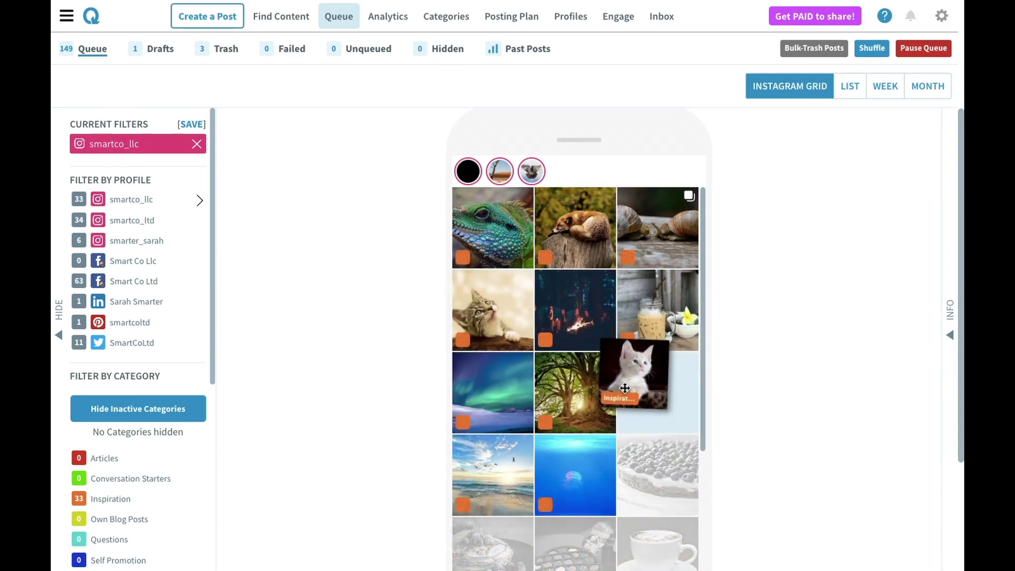
left_click_drag(625, 389, 651, 391)
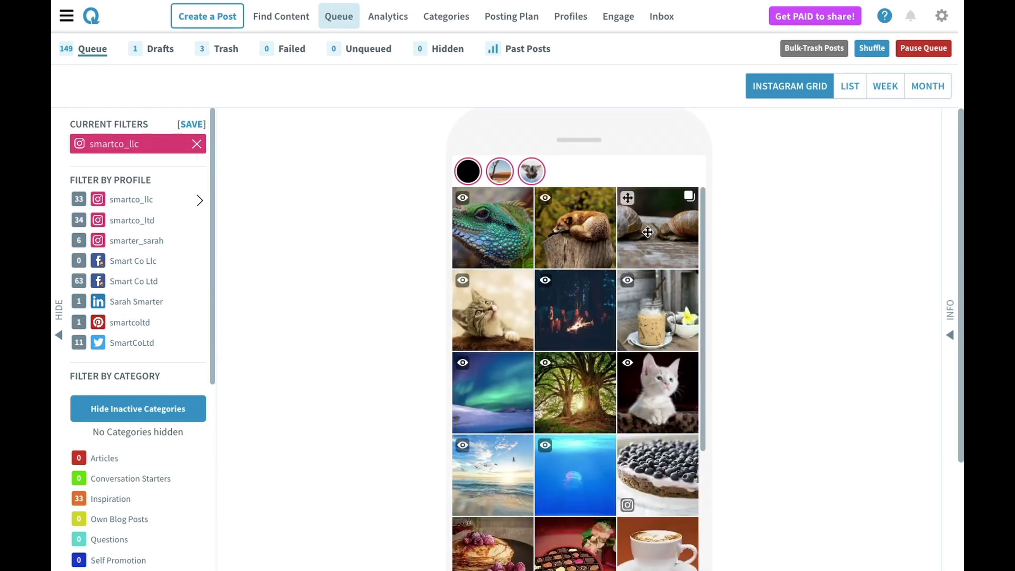
left_click_drag(648, 232, 573, 239)
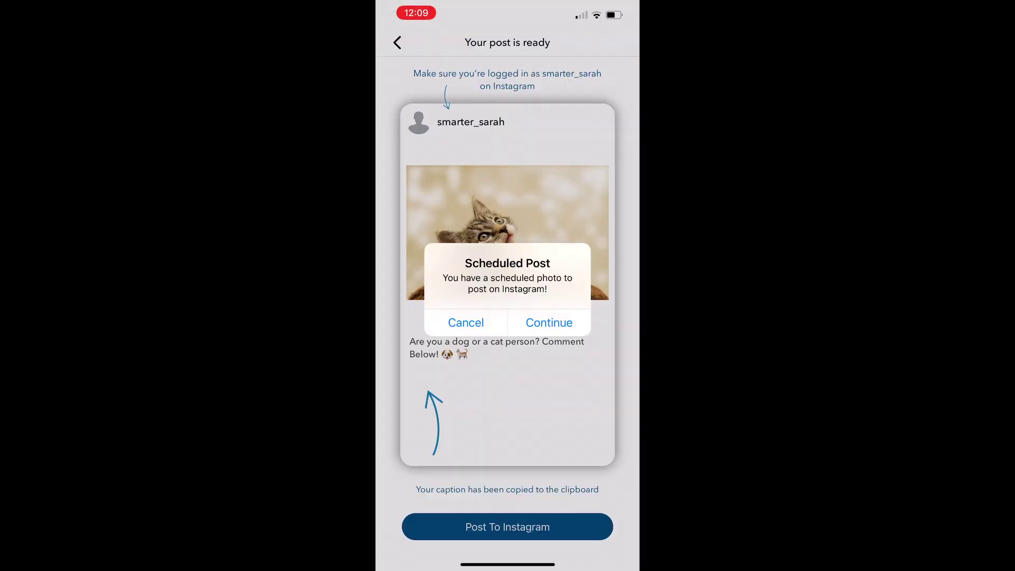
In the SmarterQueue phone app, accept the scheduled post reminder and send the kitten photo to Instagram as an unfiltered new post
left_click(549, 320)
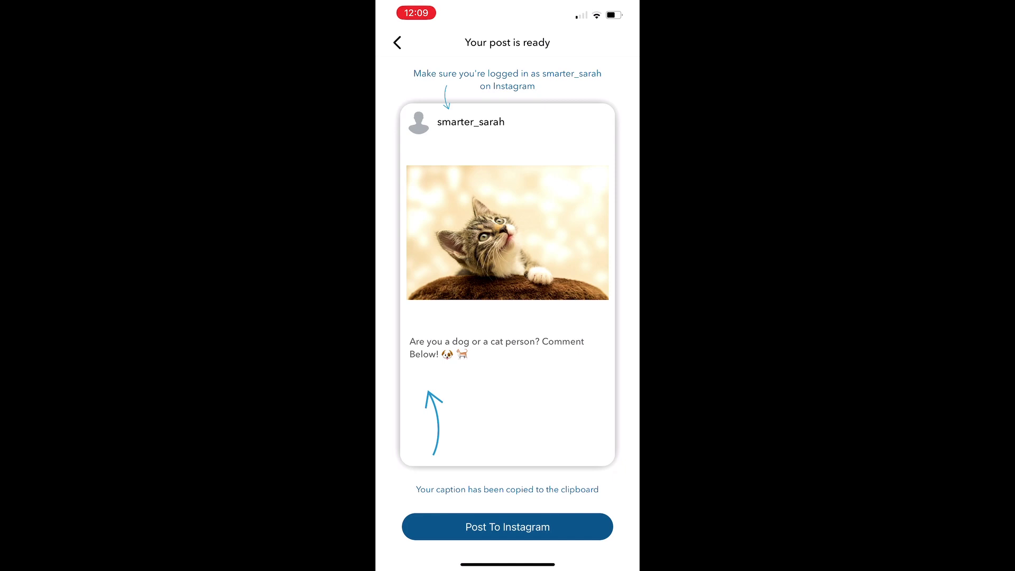
left_click(507, 526)
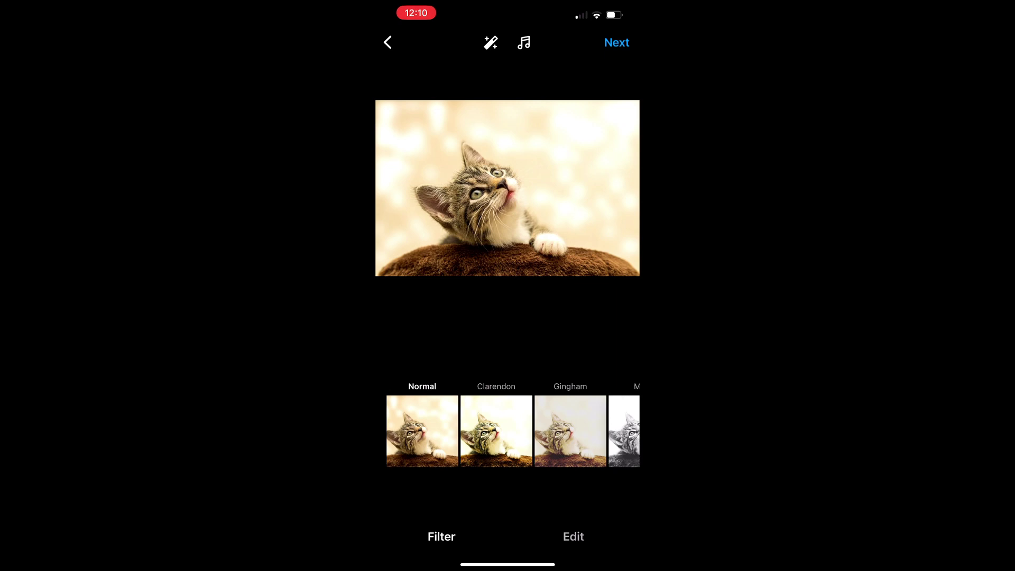
left_click(617, 42)
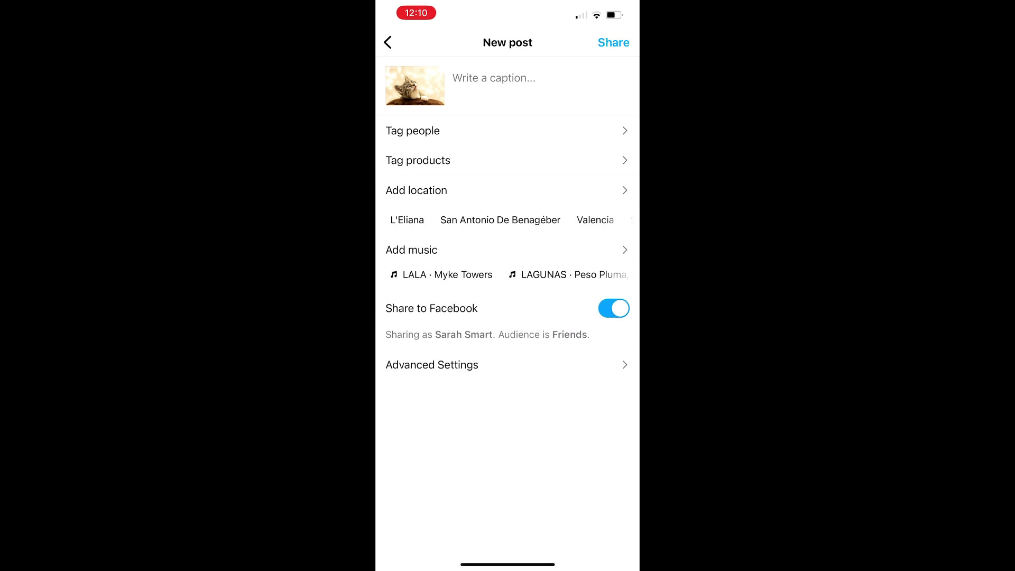
Paste the copied caption into the new Instagram post, share it and open the account's profile
left_click(494, 78)
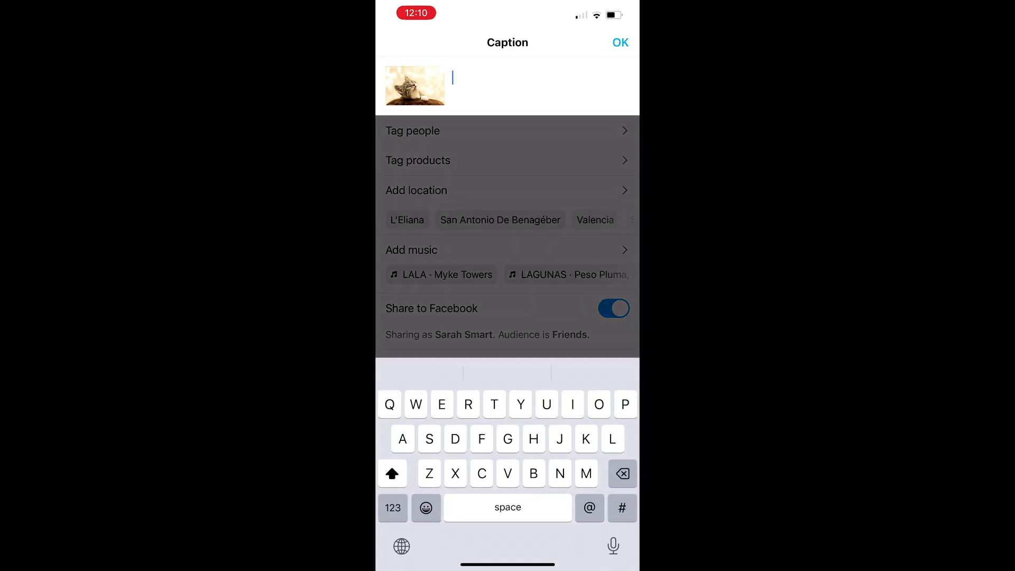
left_click(453, 78)
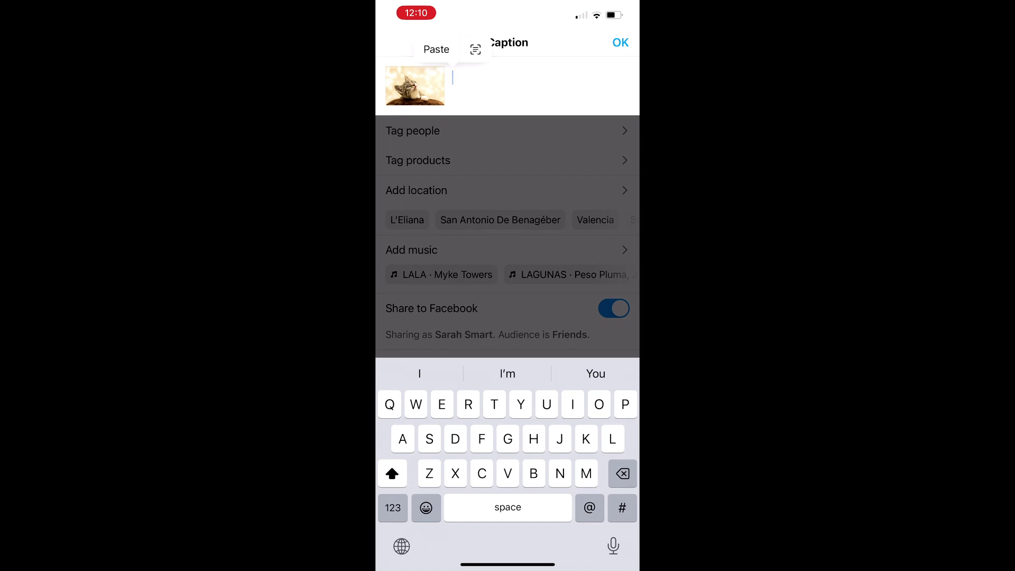
left_click(436, 50)
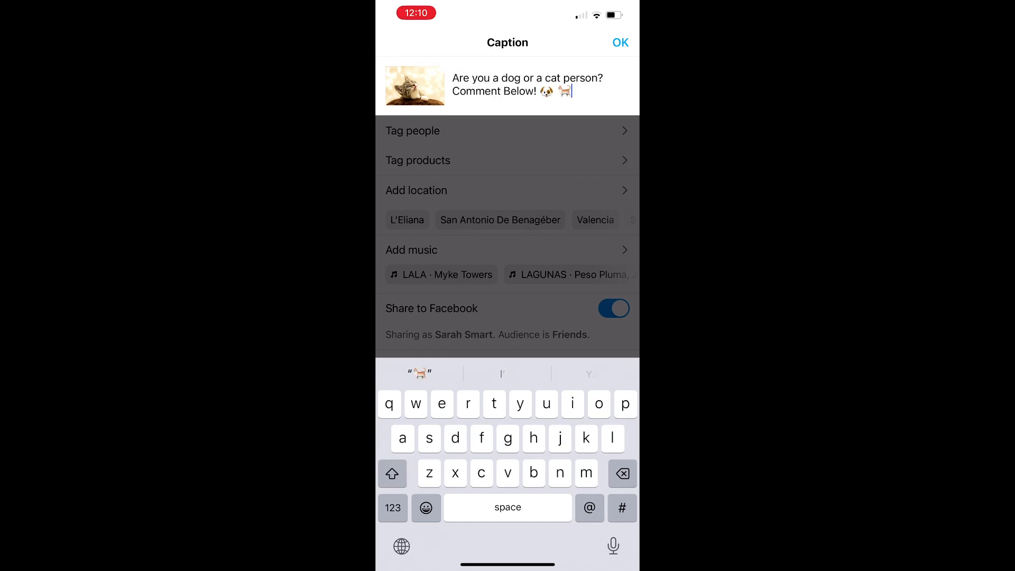
left_click(621, 42)
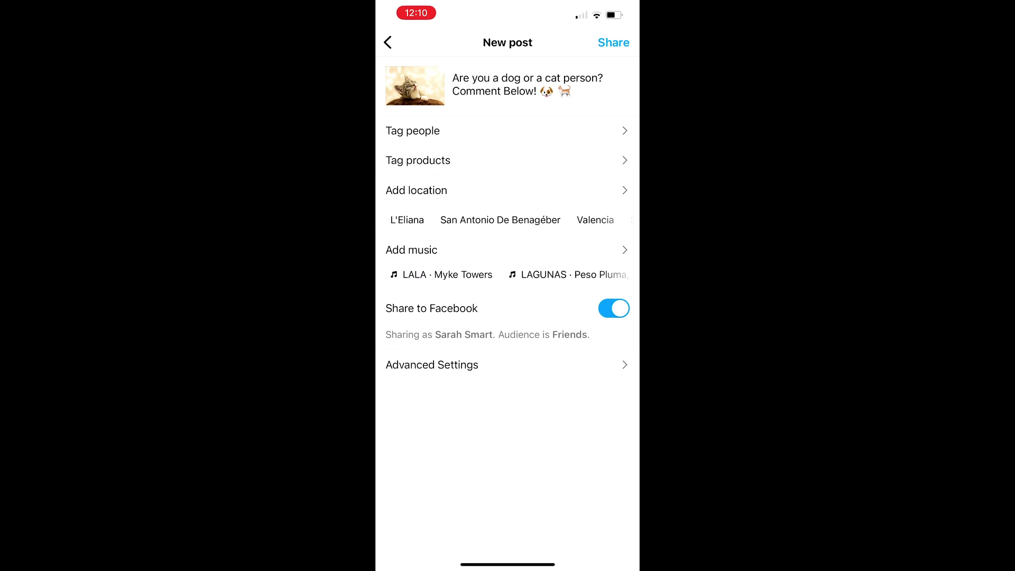
left_click(614, 43)
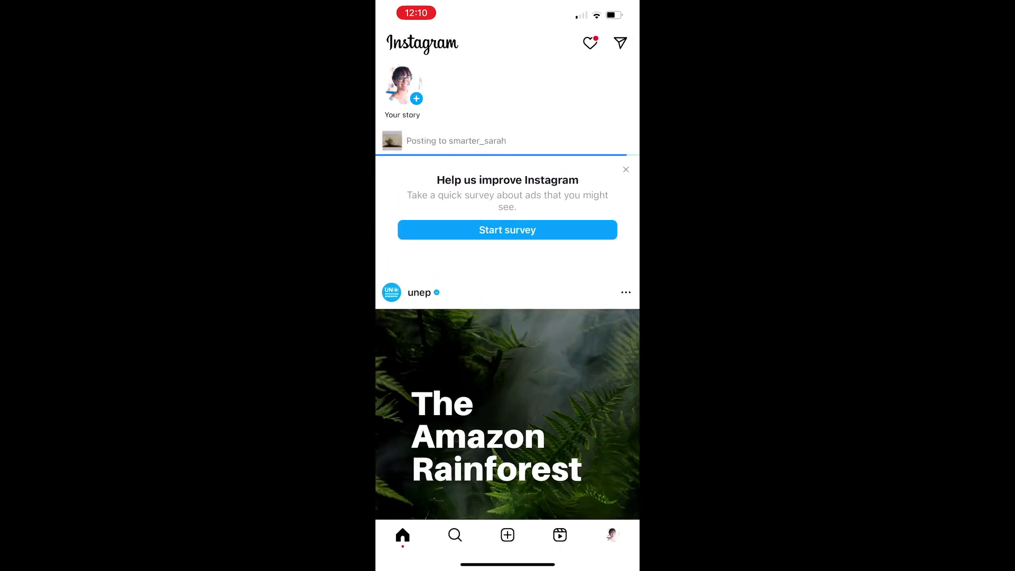
left_click(612, 535)
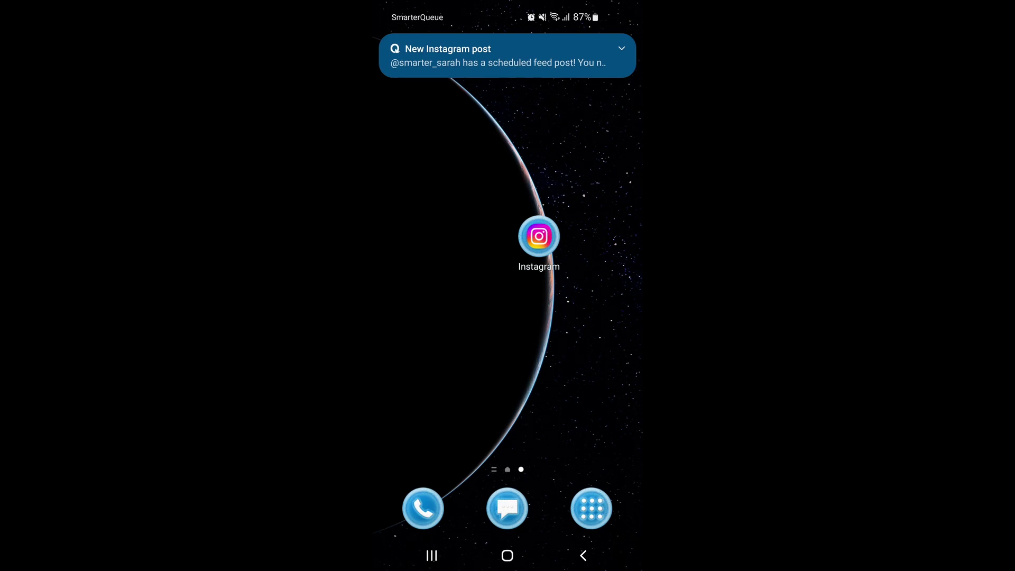
On the Android phone, open the scheduled post from its notification, try the Clarendon and Gingham filters, and continue with Normal
left_click(497, 55)
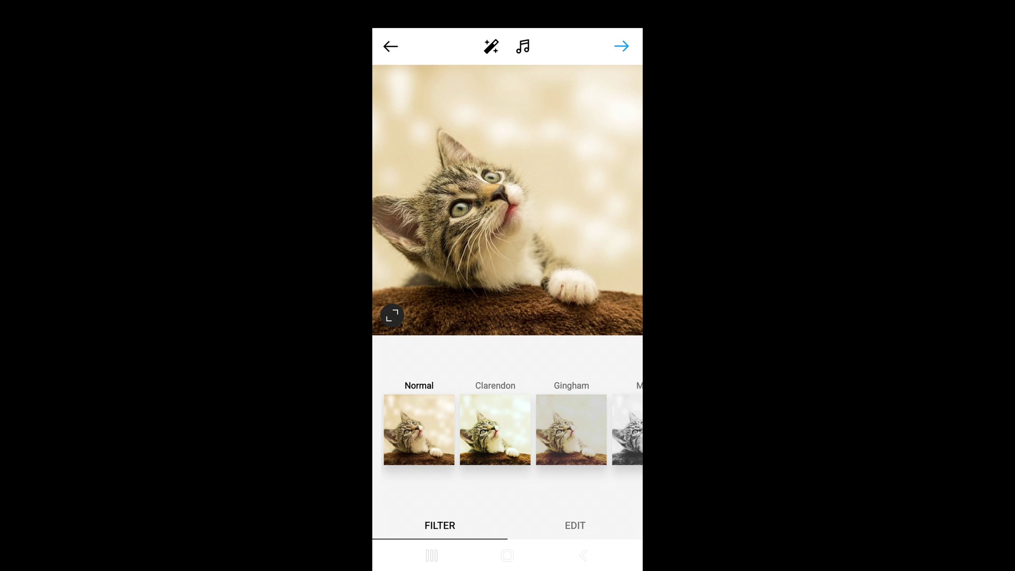
left_click(495, 429)
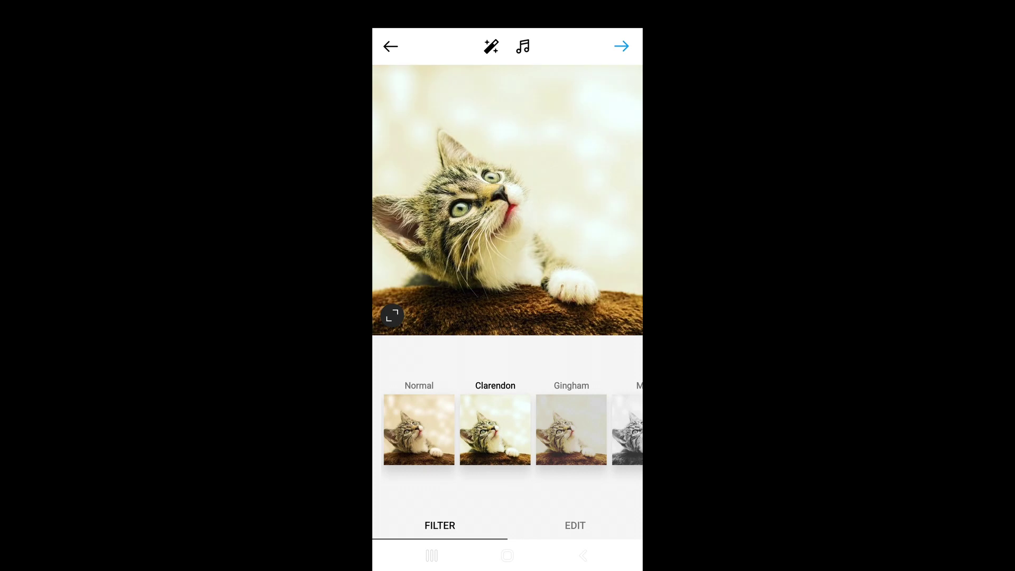
left_click(571, 429)
left_click(391, 429)
left_click(622, 46)
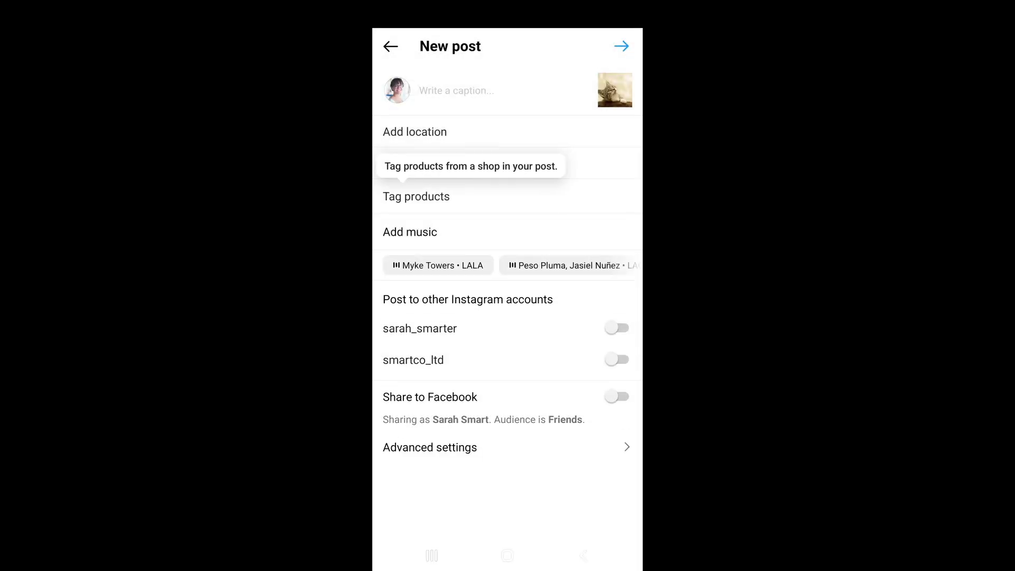
Fill the new post's caption with the copied text "Are you a dog or a cat person? Comment Below!" and look over the remaining post options
left_click(510, 96)
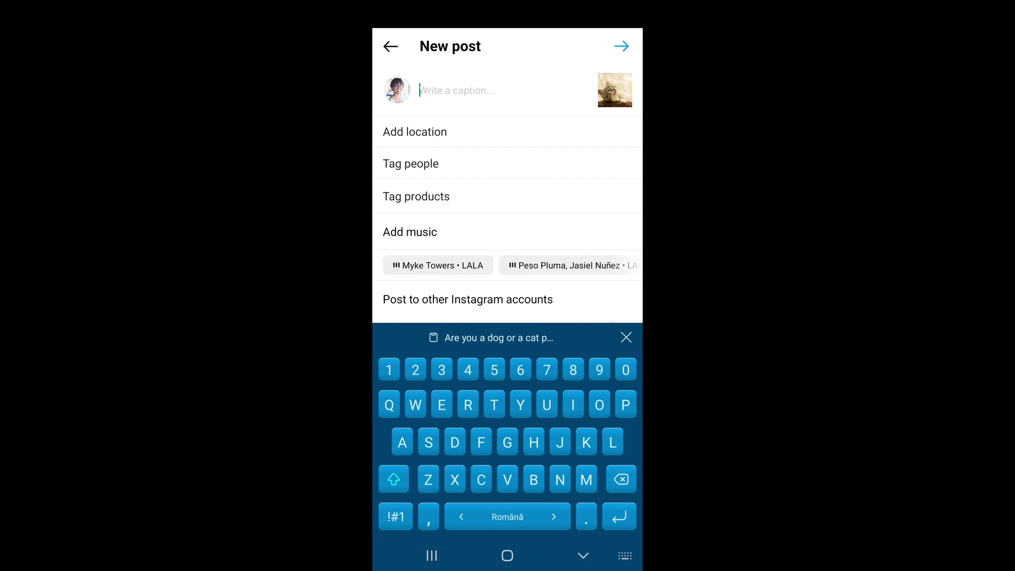
left_click(498, 337)
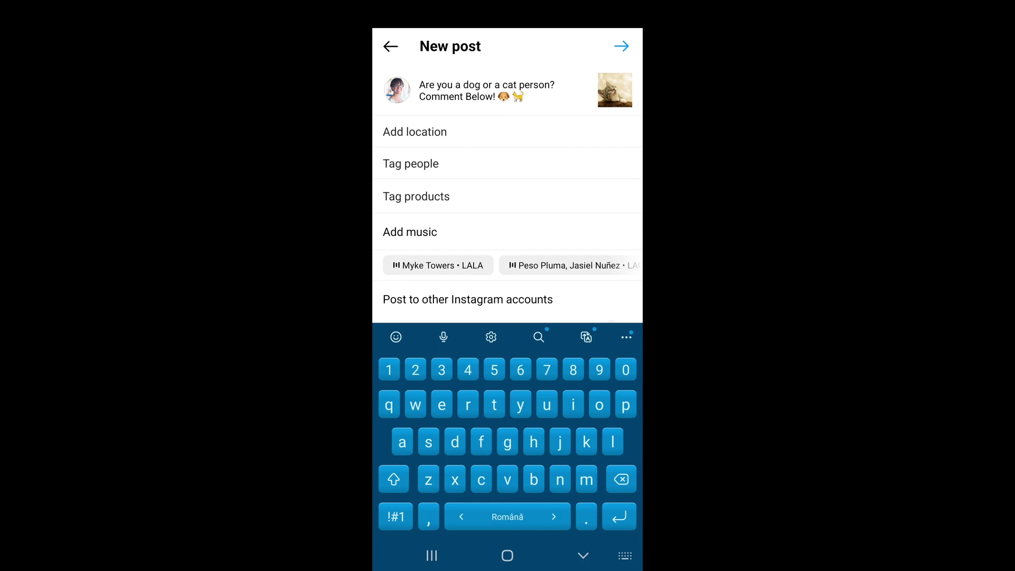
left_click_drag(588, 182, 594, 97)
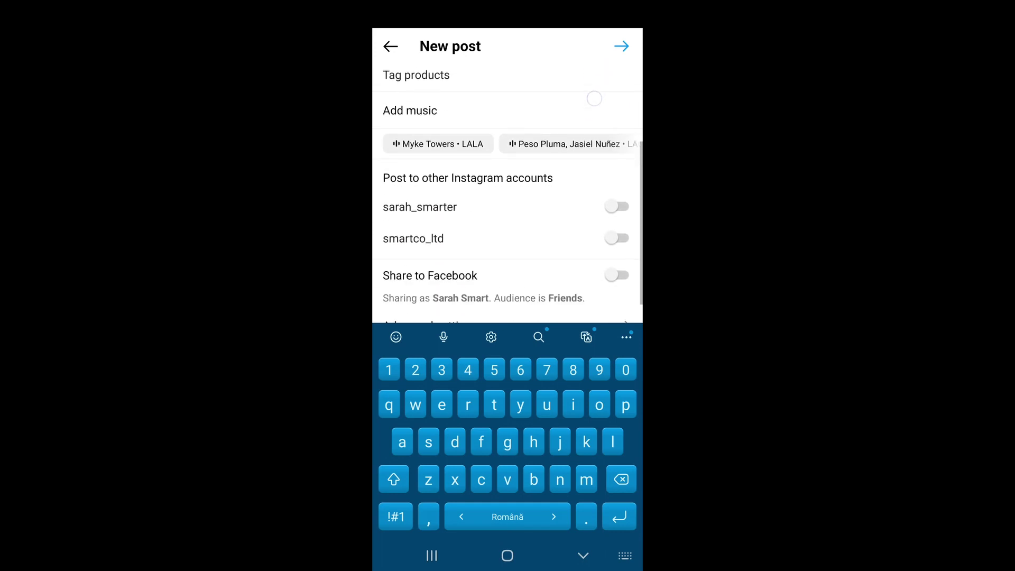
left_click_drag(555, 190, 555, 296)
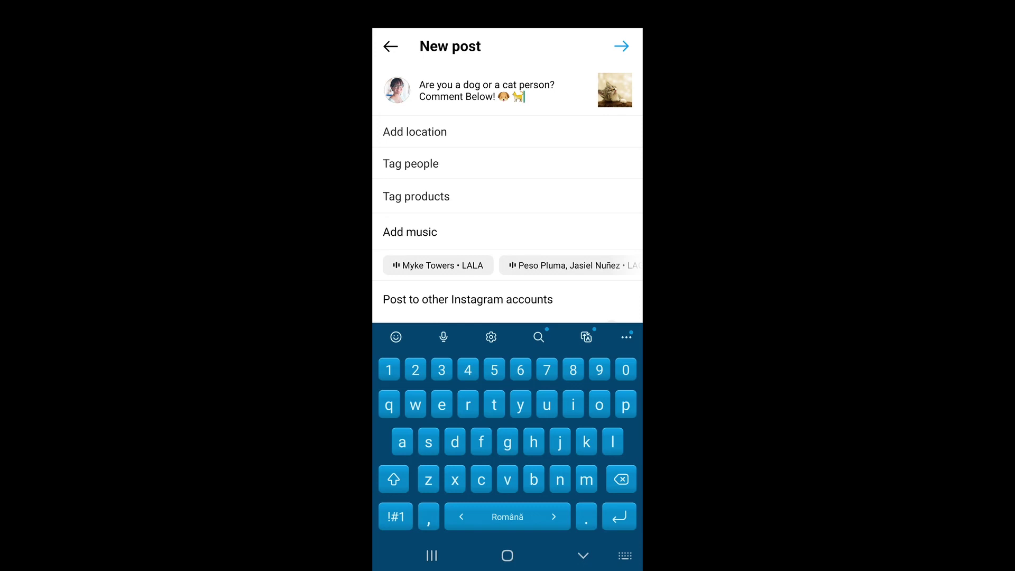
Publish the kitten post, accepting automatic sharing of Instagram posts to Facebook, and open the account's profile grid
left_click(621, 46)
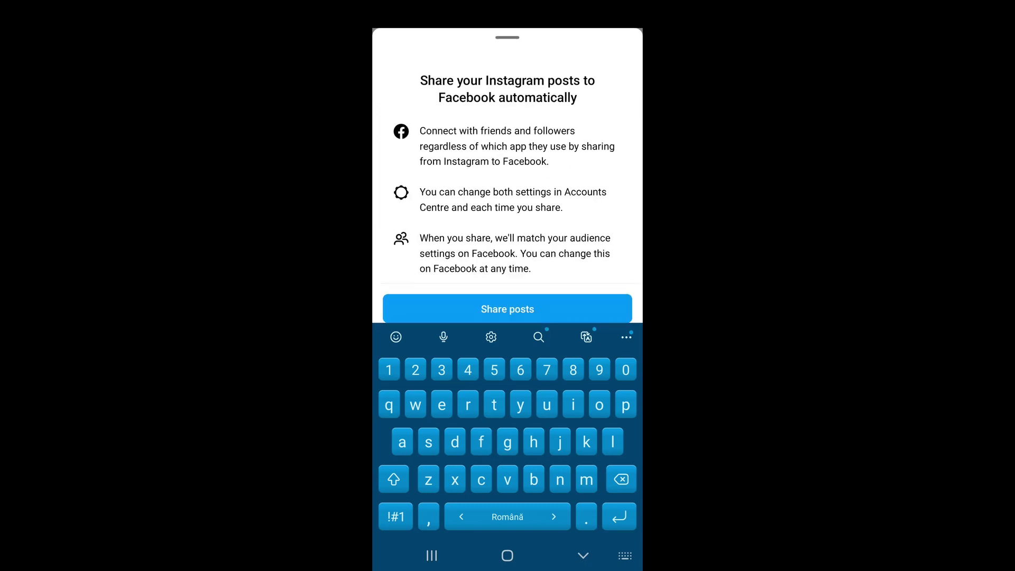
left_click(489, 308)
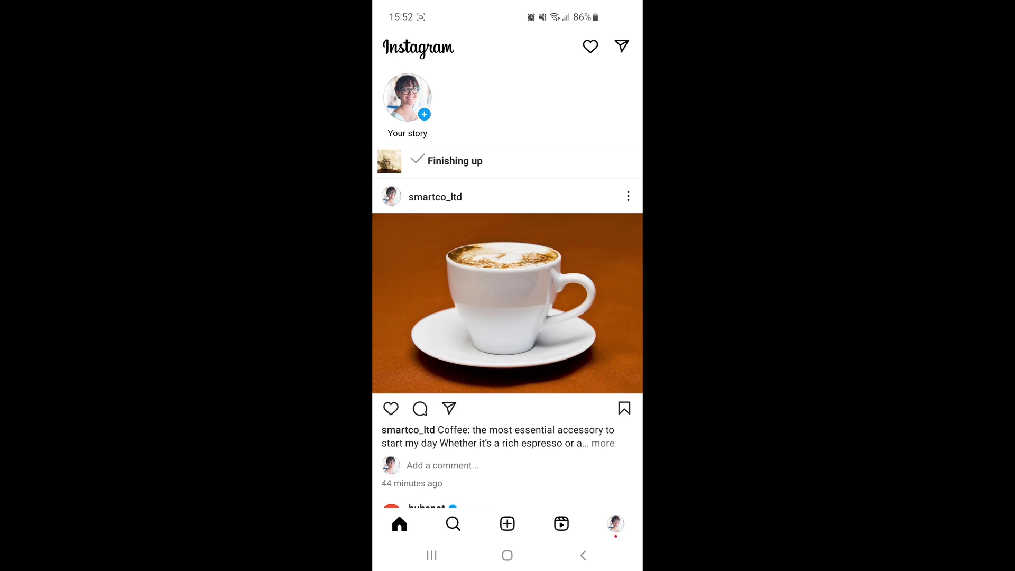
left_click(616, 524)
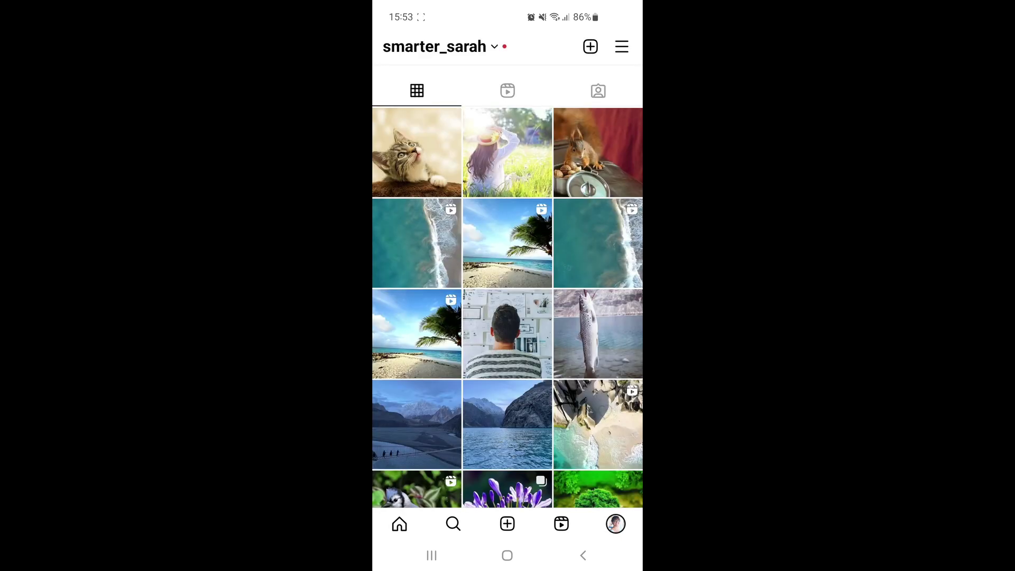